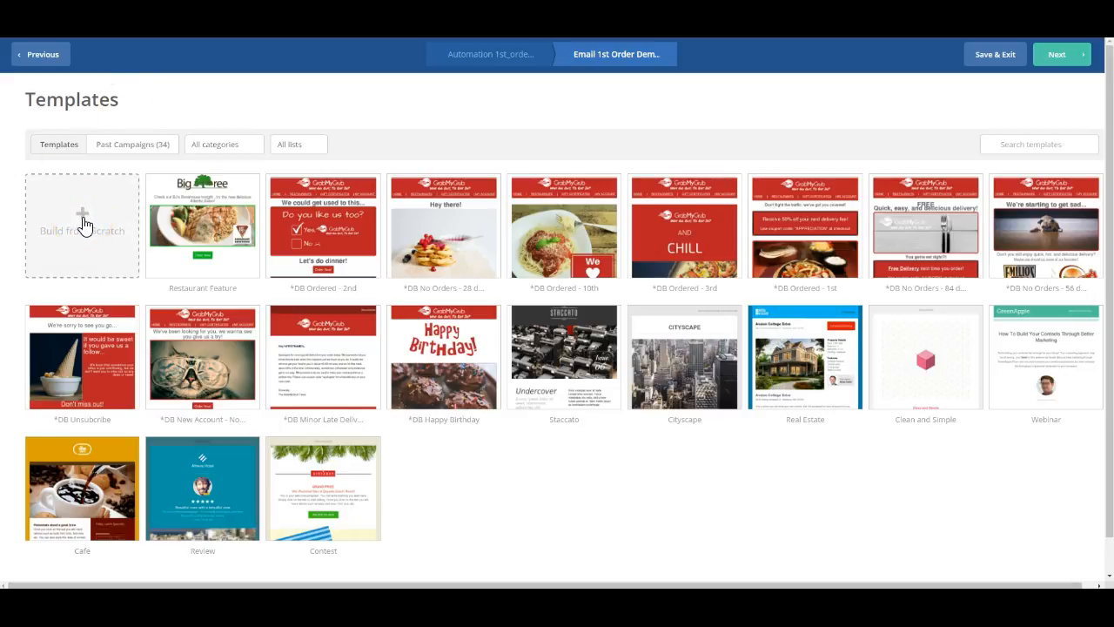
- Start a blank Newsletter email from scratch and clear the existing sender name
left_click(84, 225)
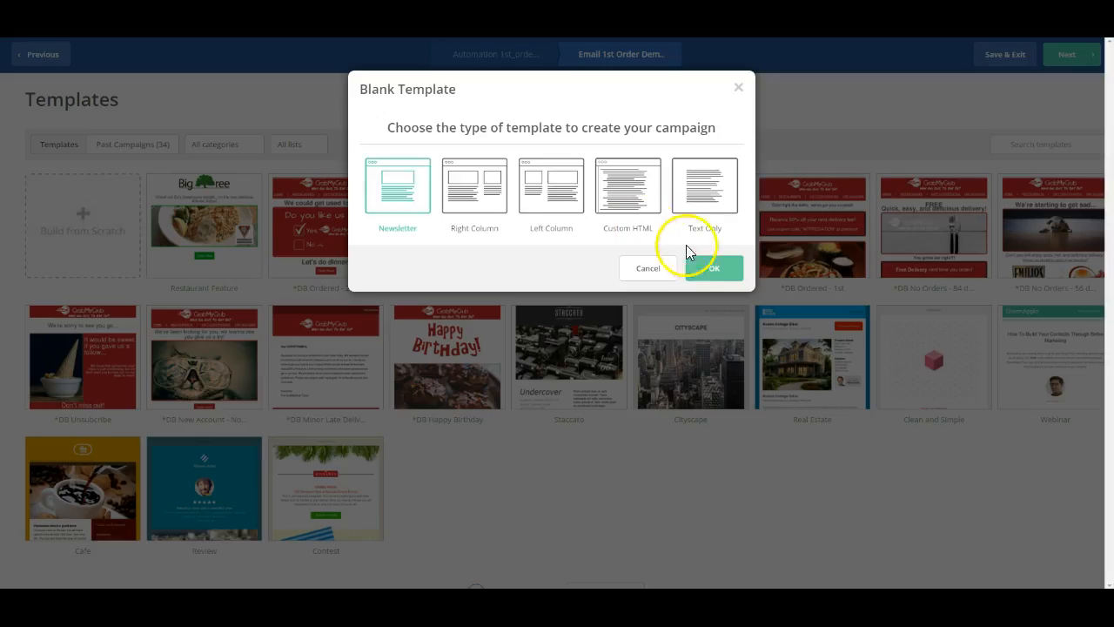
left_click(721, 275)
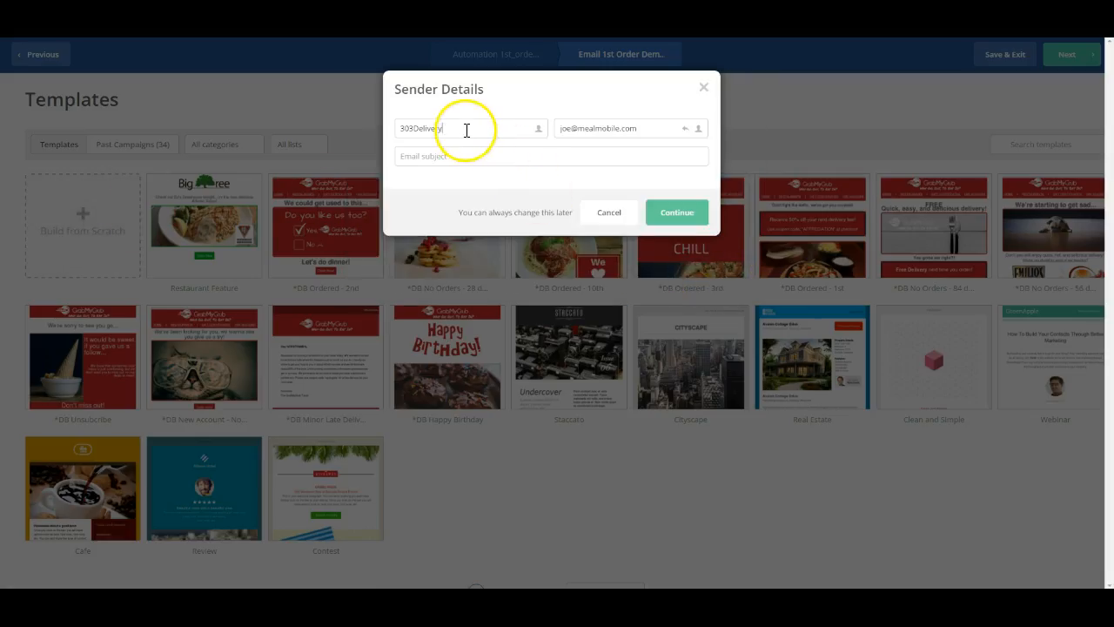
double_click(466, 130)
key("BackSpace")
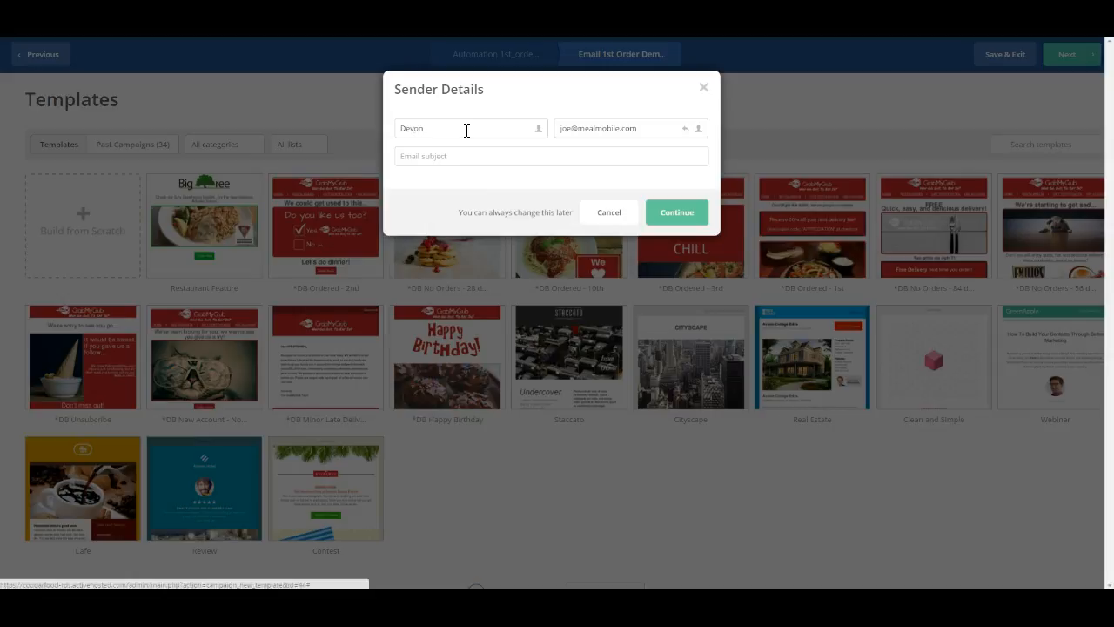
- Enter the sender e-mail address and the subject 'Demo Email', then continue to the designer
triple_click(592, 129)
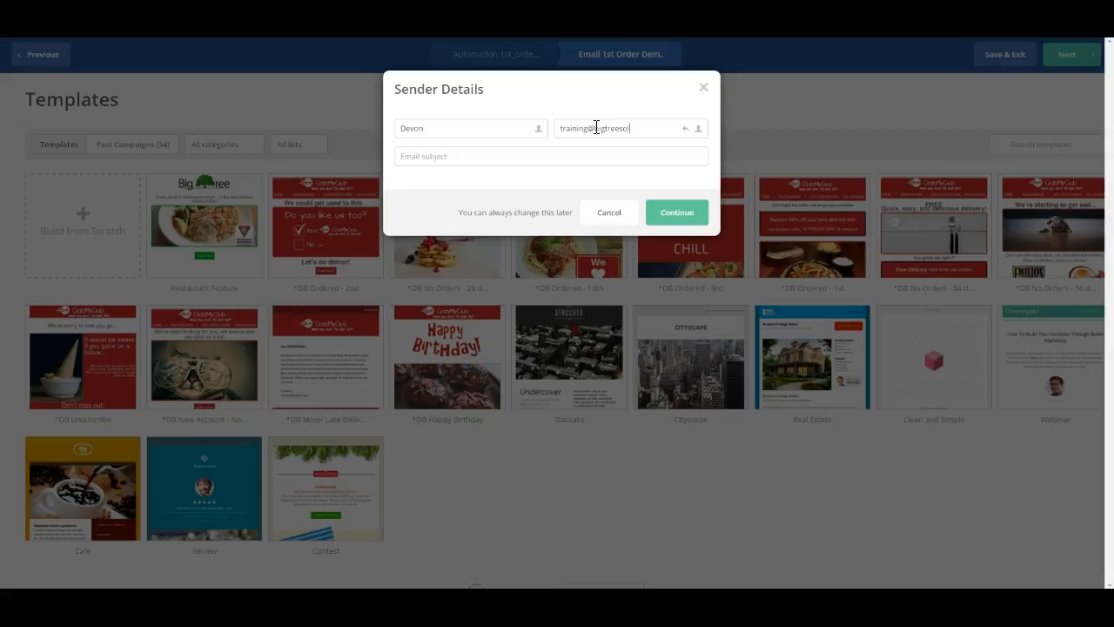
key("Tab")
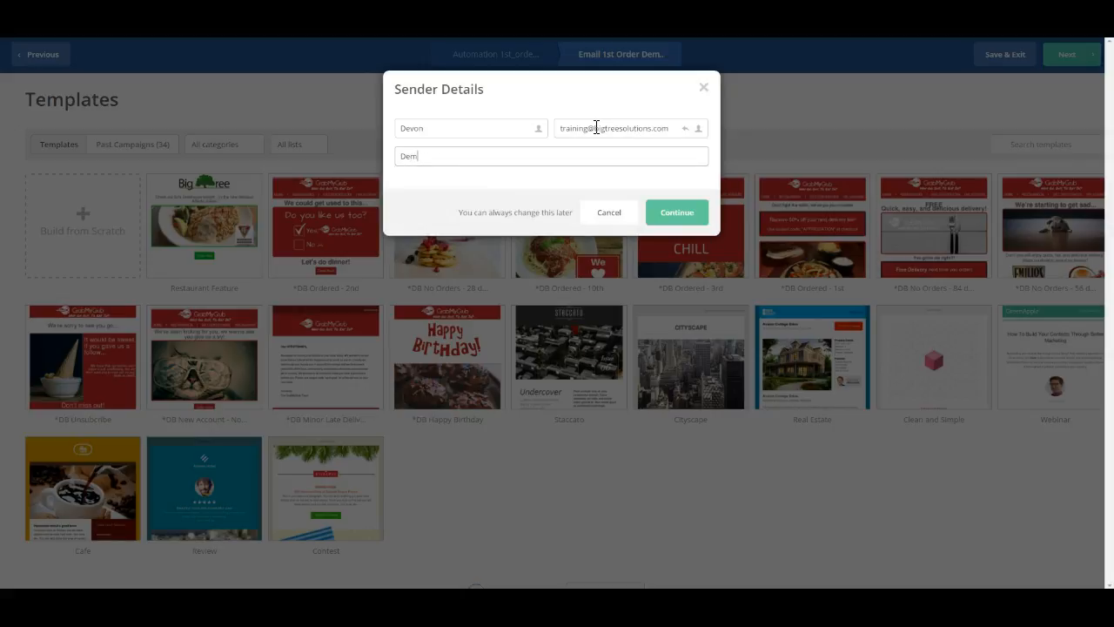
left_click(677, 209)
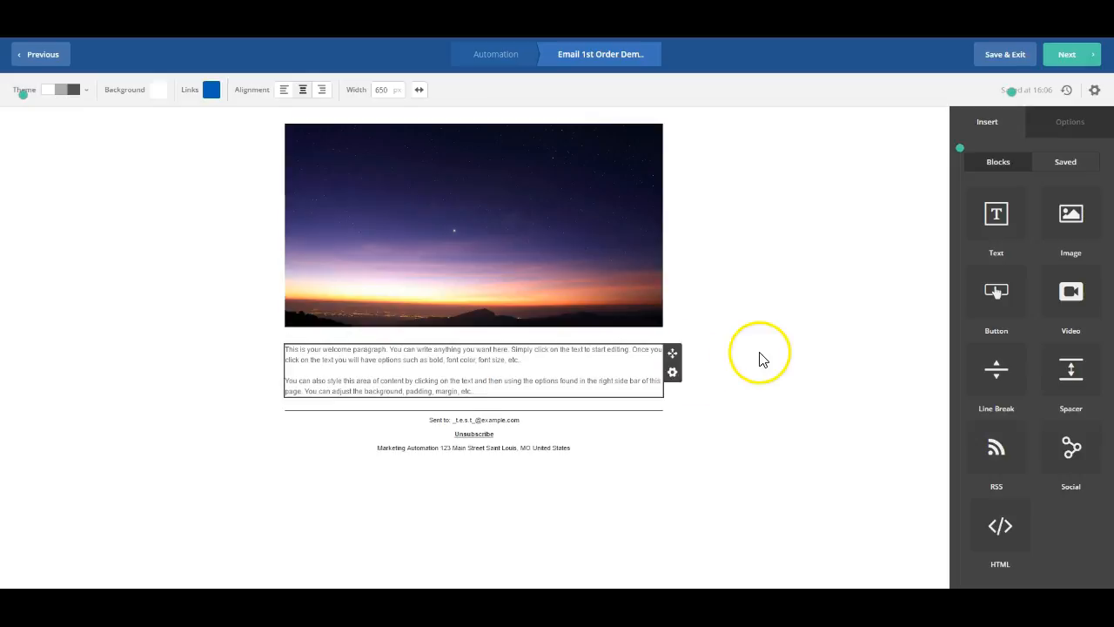
- Replace the top sunset photo with the Big Tree logo from the Image Manager
left_click(575, 171)
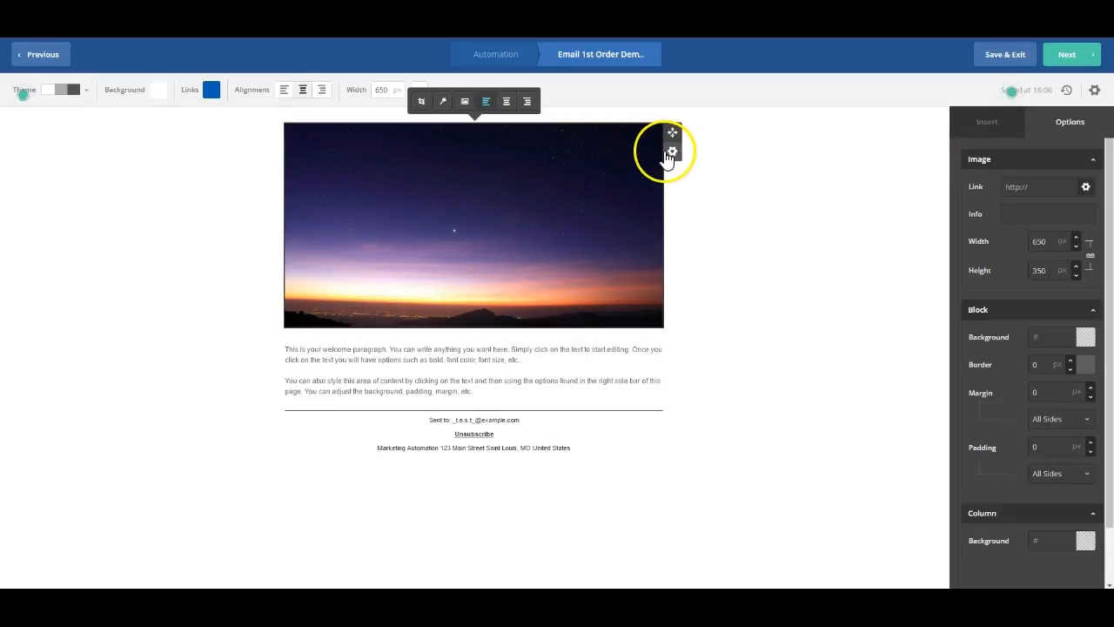
left_click(672, 154)
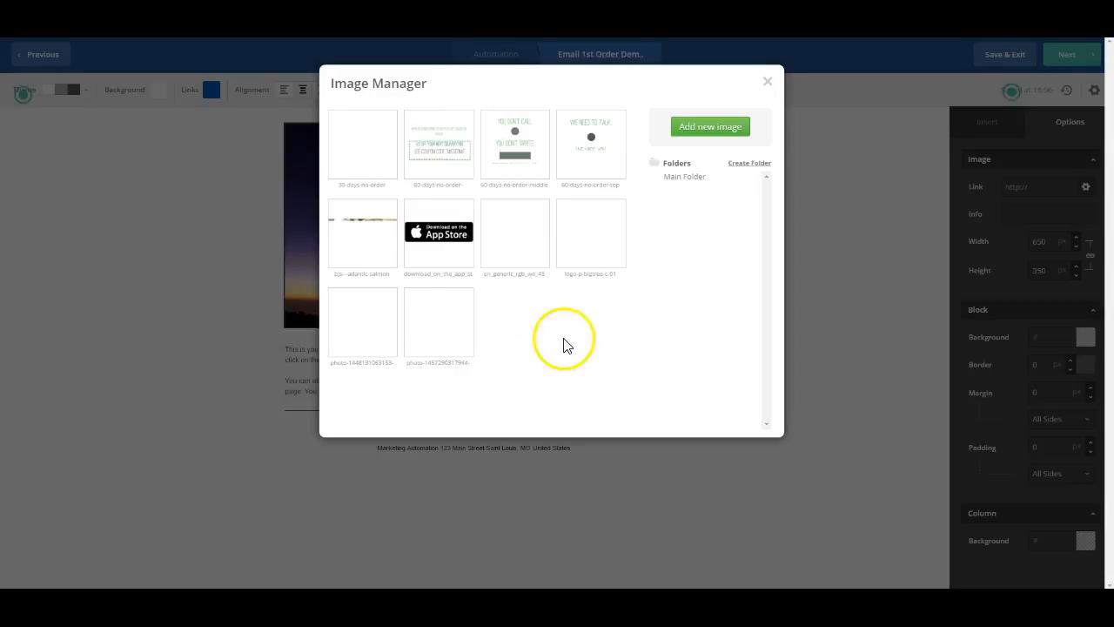
left_click(589, 228)
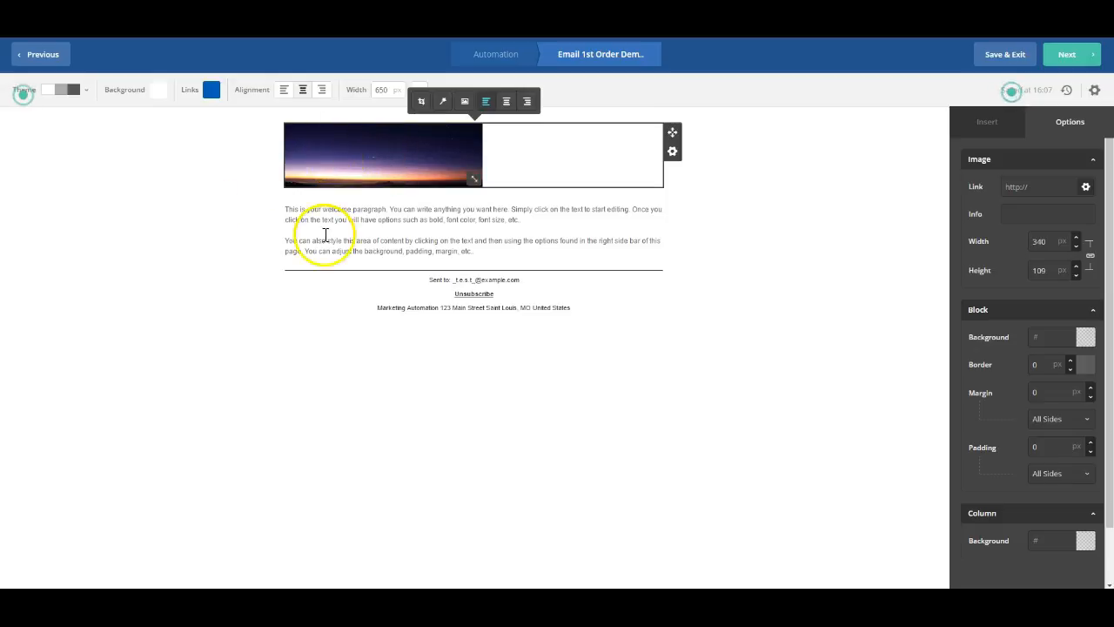
- Centre the Big Tree logo and set its height to 90 px
left_click(506, 103)
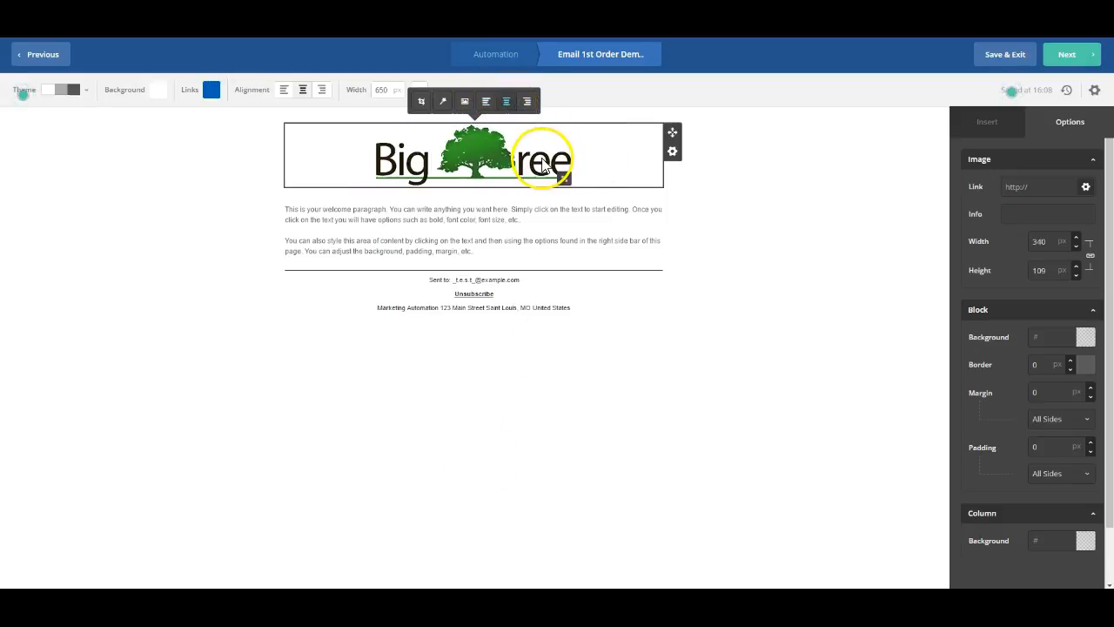
double_click(1049, 275)
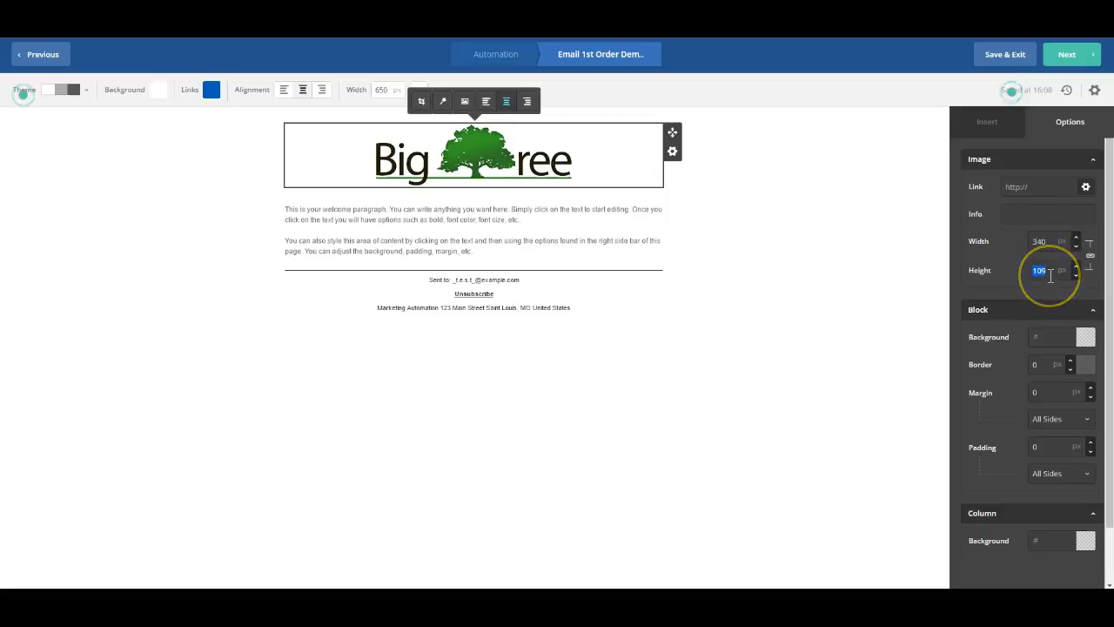
type("9")
type("0")
left_click(329, 242)
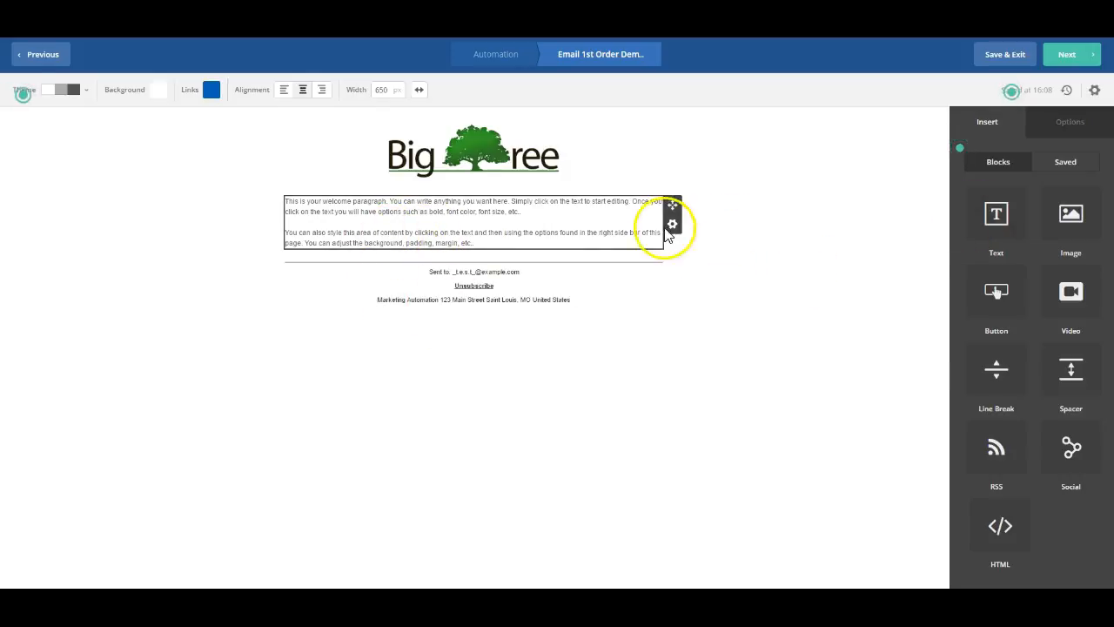
- Insert an image block under the logo showing the atlantic salmon photo with the BJ's Restaurant Brewhouse logo
left_click(758, 179)
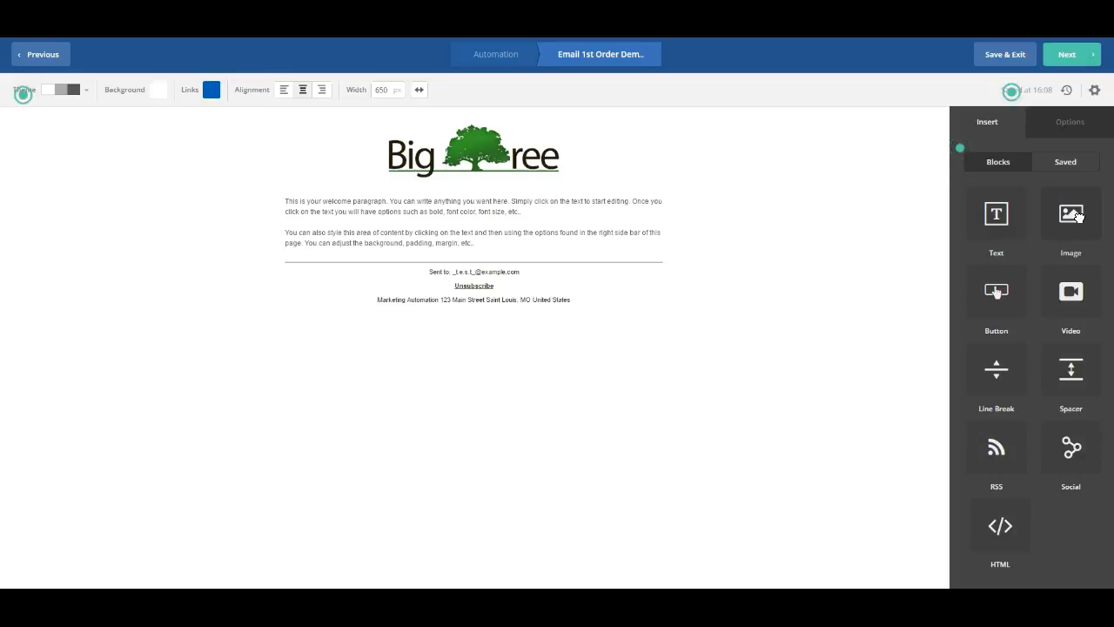
left_click_drag(1078, 217, 520, 200)
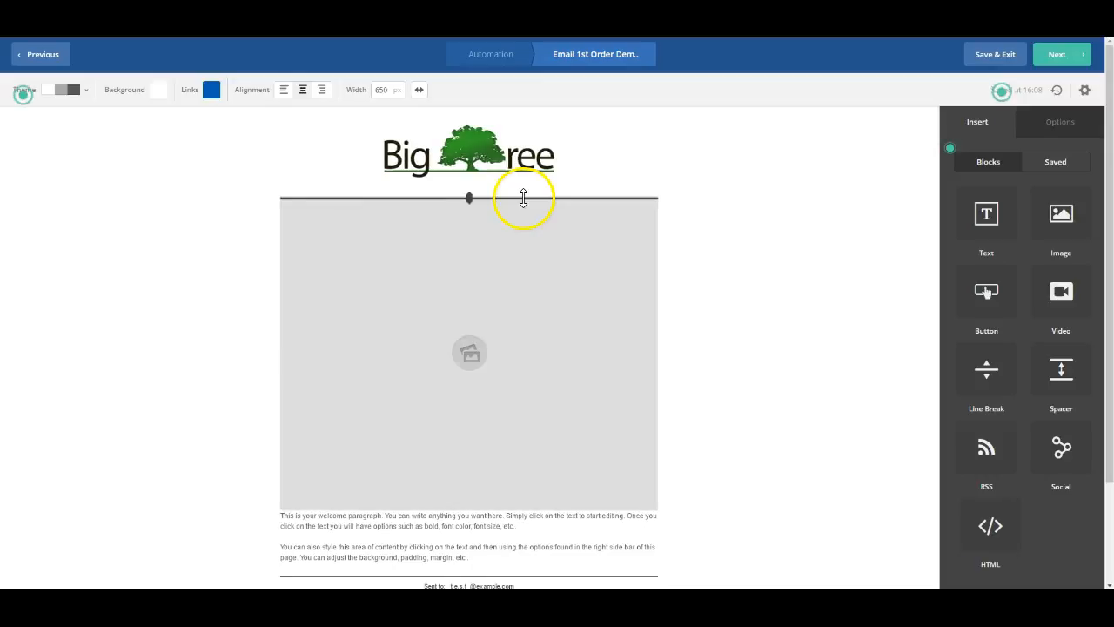
left_click(509, 350)
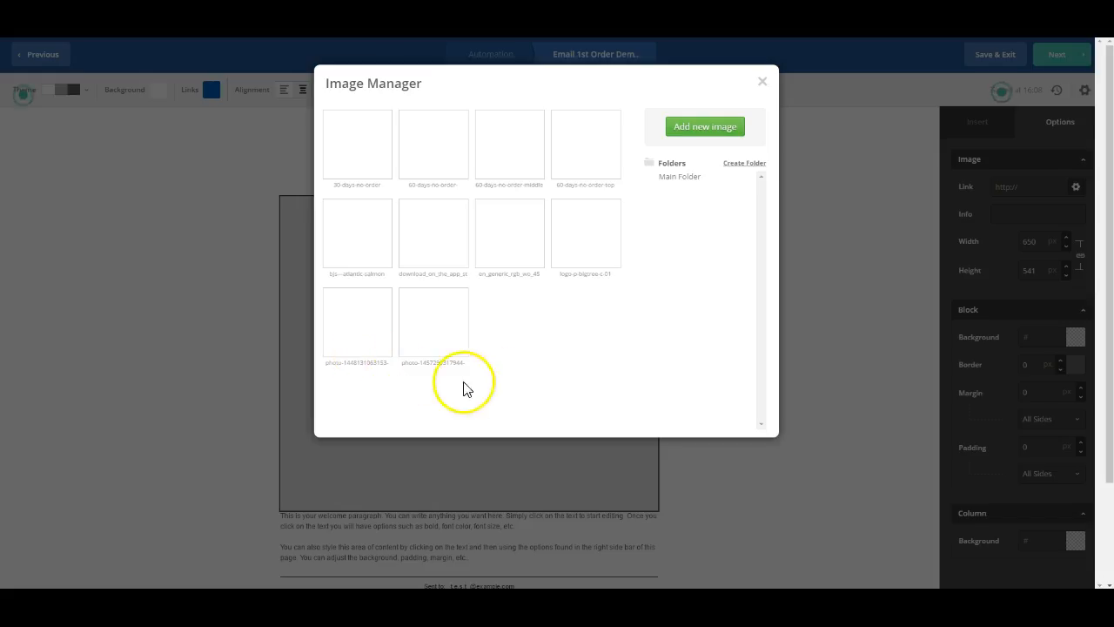
mouse_move(377, 241)
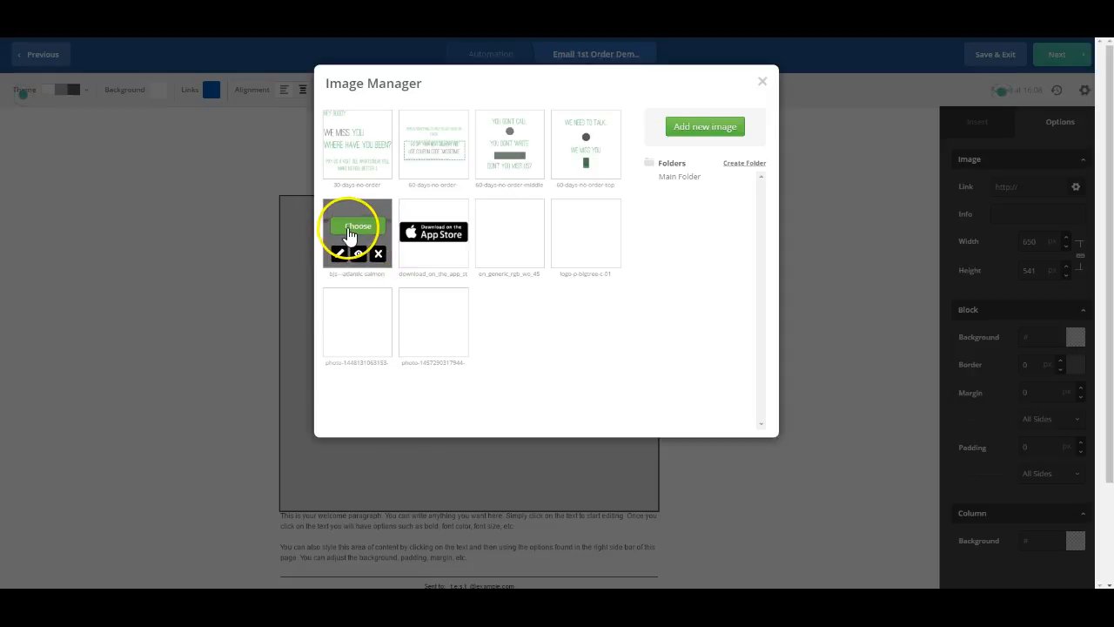
left_click(349, 231)
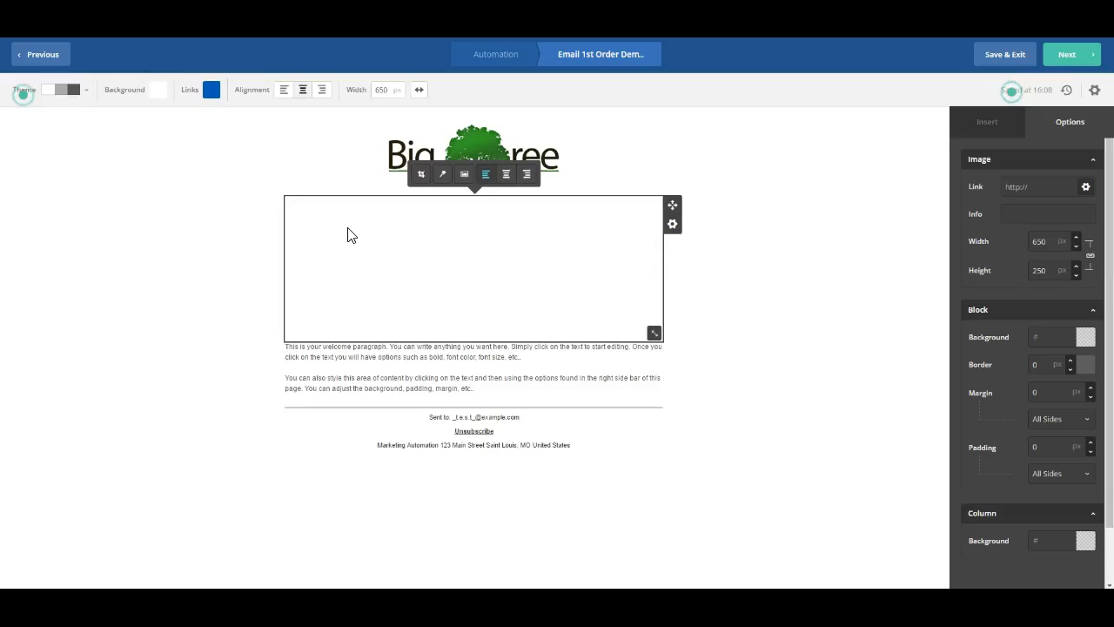
left_click(896, 374)
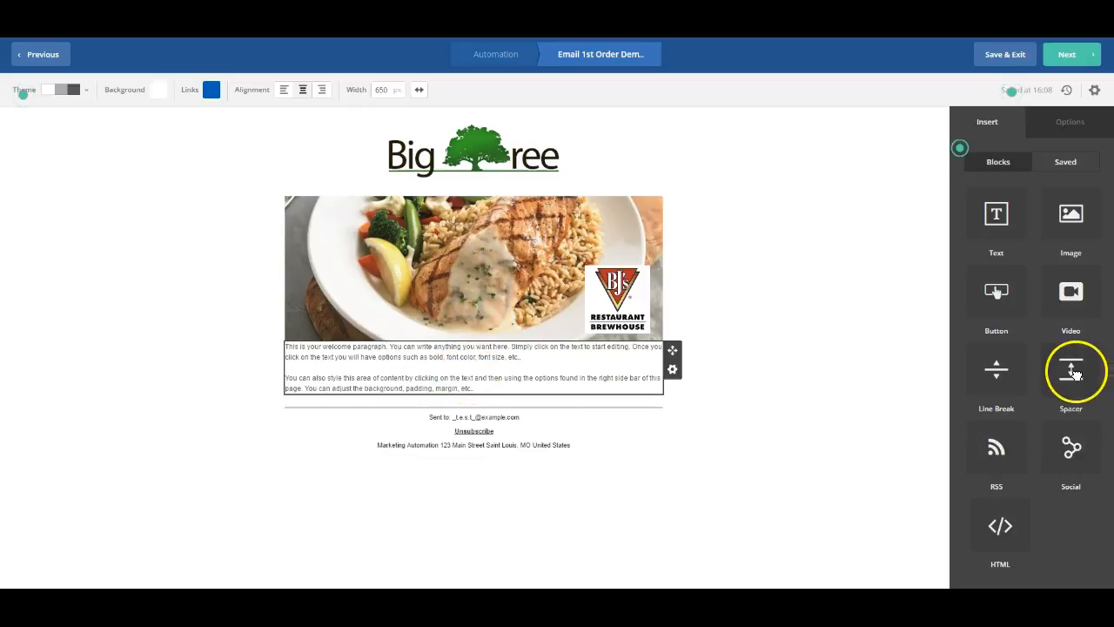
- Add a 46 px spacer and replace the welcome paragraphs with 'Thank you for your order!'
left_click_drag(1075, 374, 530, 352)
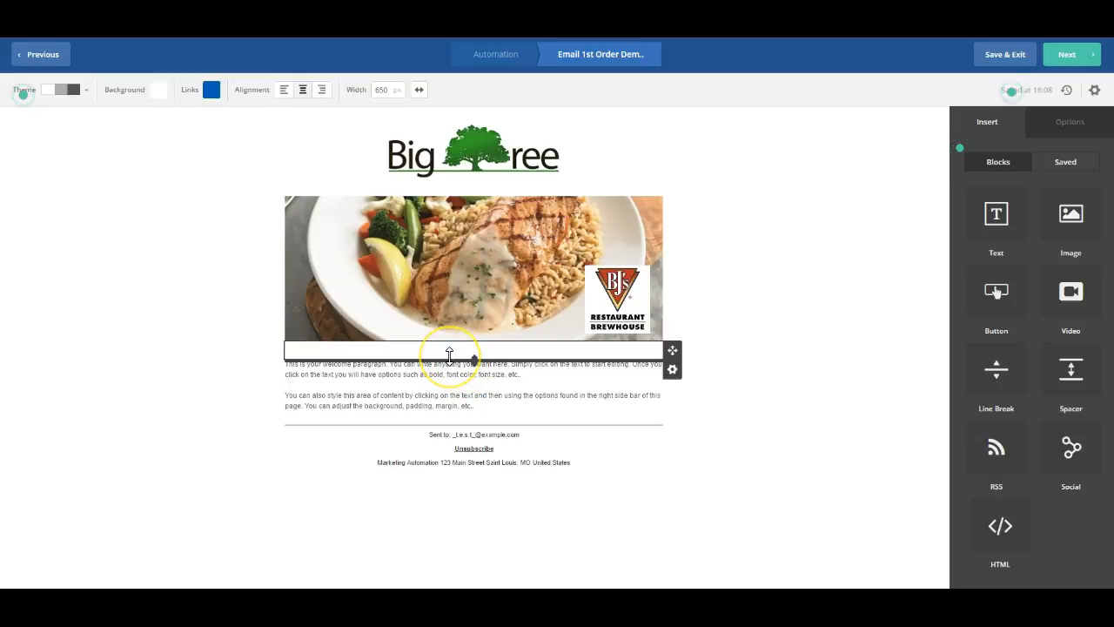
mouse_move(448, 357)
left_mouse_down()
mouse_move(452, 376)
mouse_move(457, 356)
left_mouse_up()
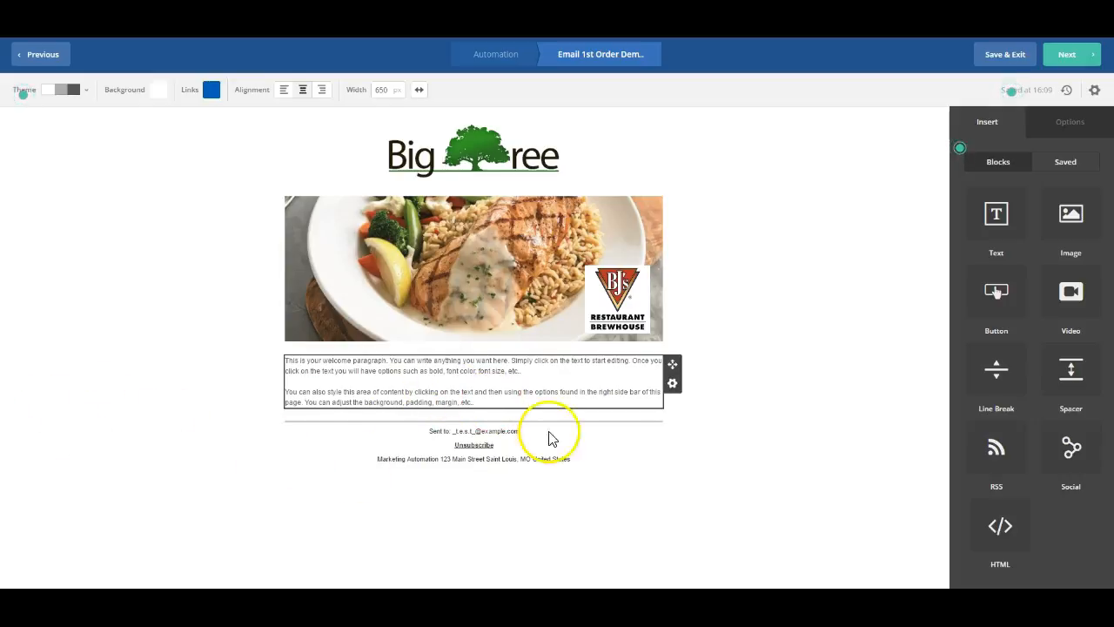
left_click_drag(513, 403, 272, 363)
type("Th")
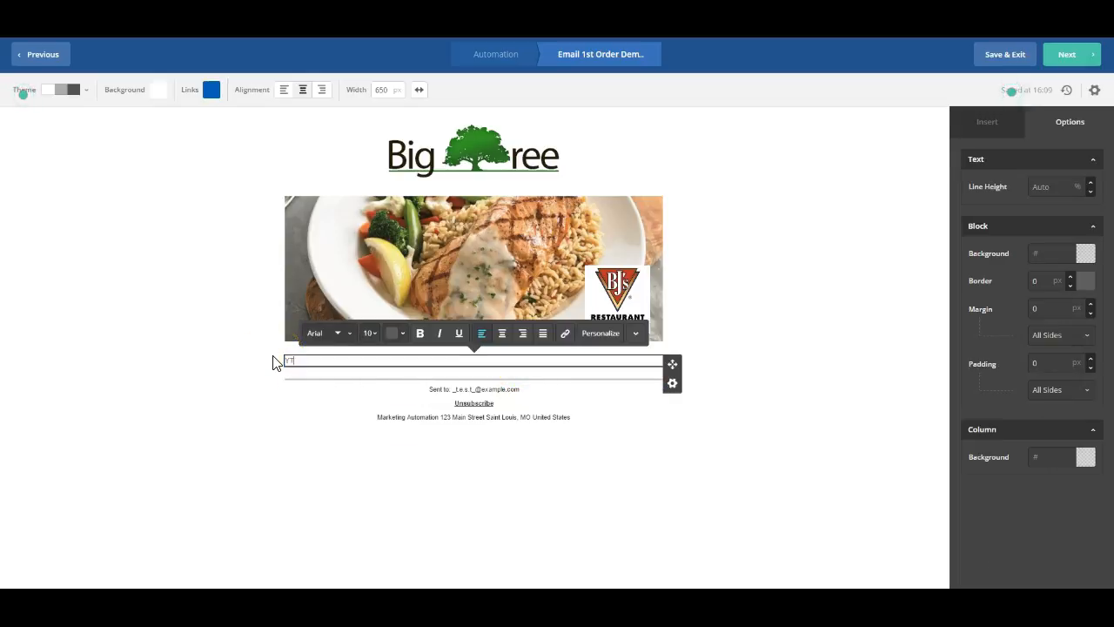
type("ank you")
left_click(267, 362)
- Enlarge the 'Thank you for your order!' heading text to 40 px
left_click_drag(410, 381, 269, 357)
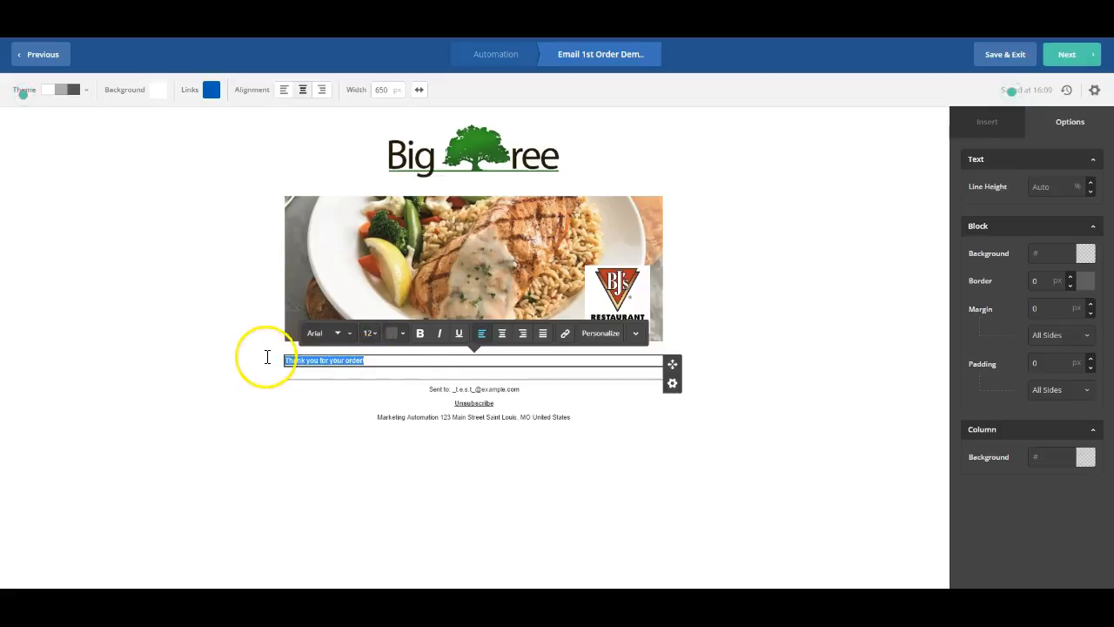
left_click(369, 332)
left_click(397, 352)
left_click(397, 352)
left_click(397, 353)
left_click(397, 352)
left_click(397, 352)
left_click(397, 353)
left_click(397, 353)
left_click(396, 352)
left_click(397, 352)
left_click(397, 352)
left_click(397, 353)
left_click(397, 353)
left_click(397, 354)
left_click(397, 353)
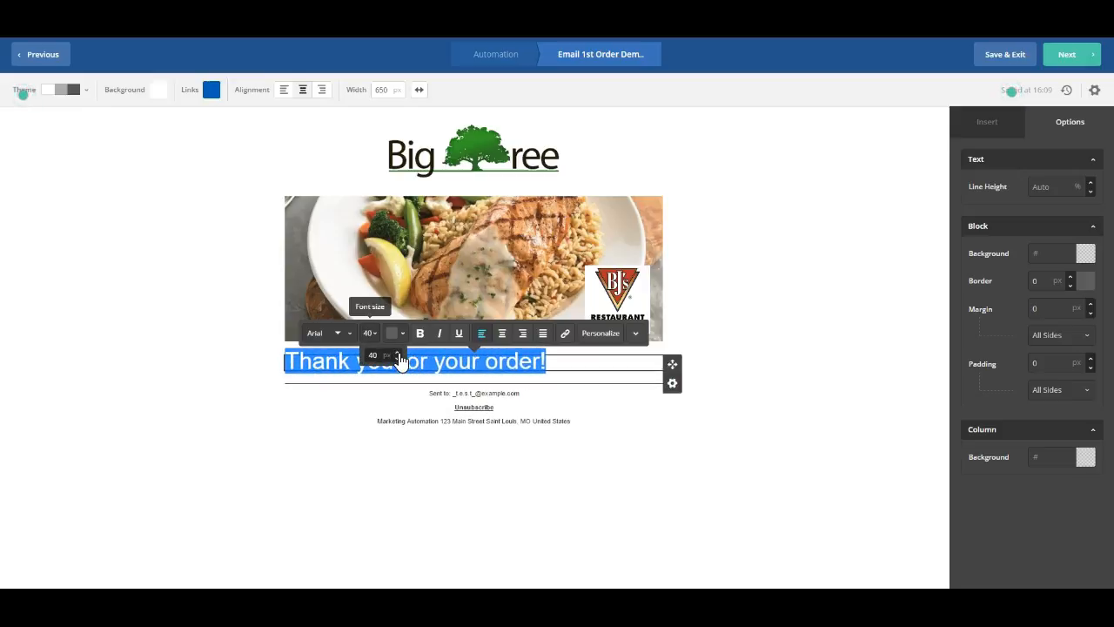
- Centre the heading and colour its text green
left_click(502, 334)
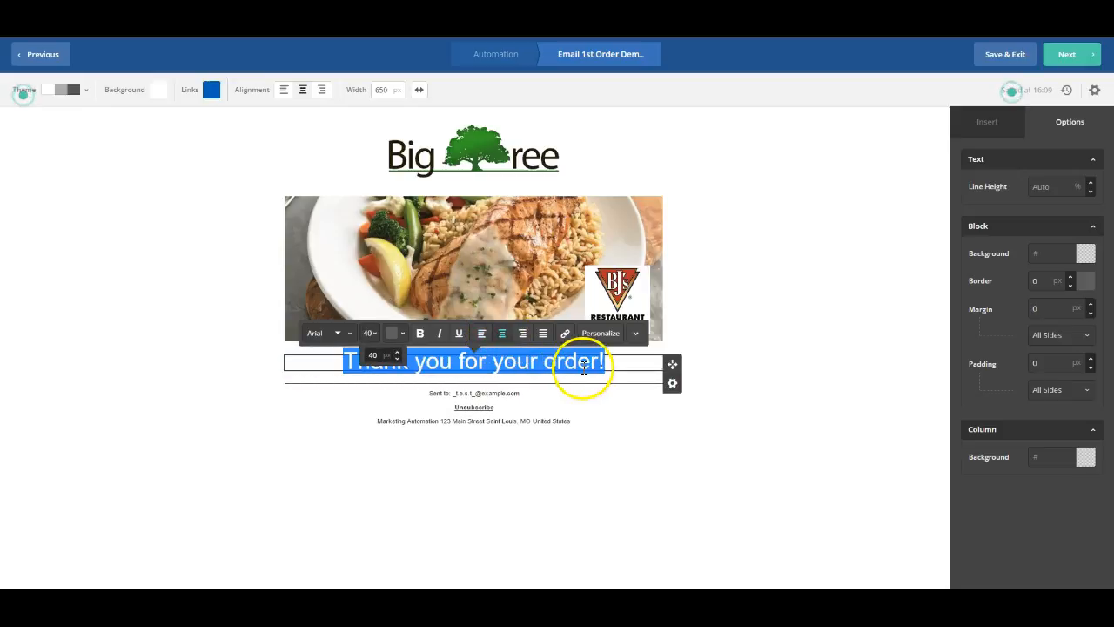
left_click(627, 361)
left_click_drag(630, 360, 330, 369)
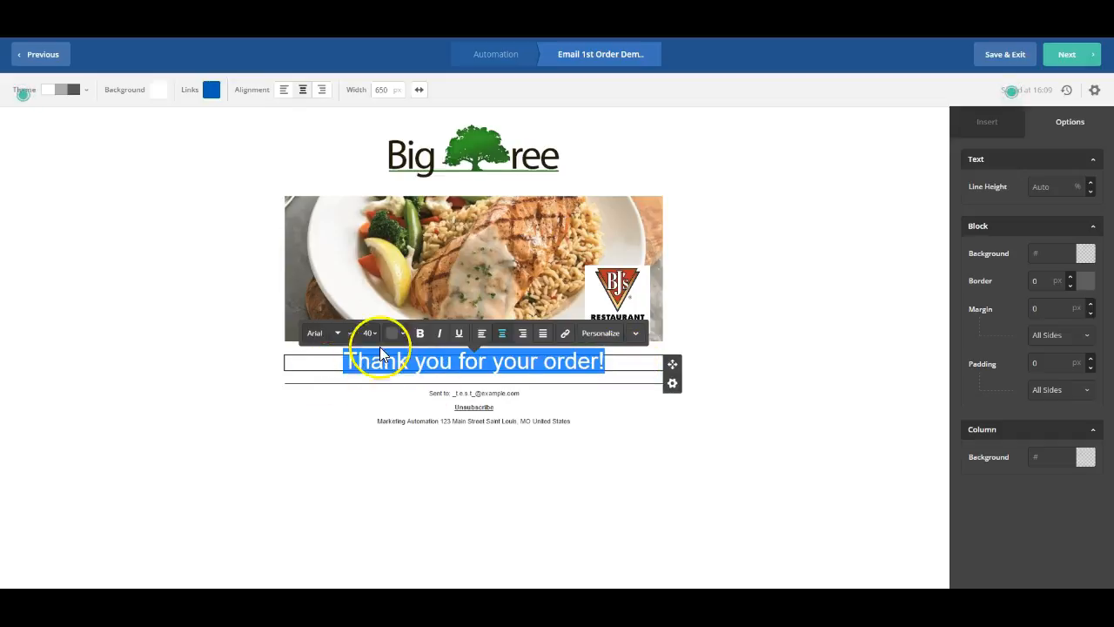
left_click(401, 333)
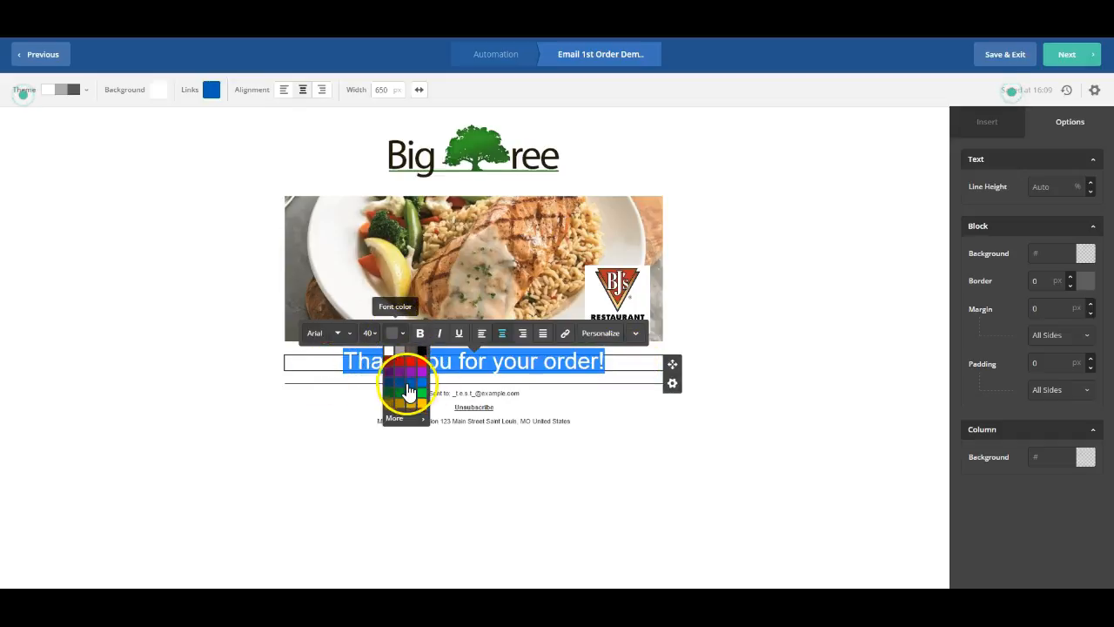
left_click(411, 392)
left_click(746, 342)
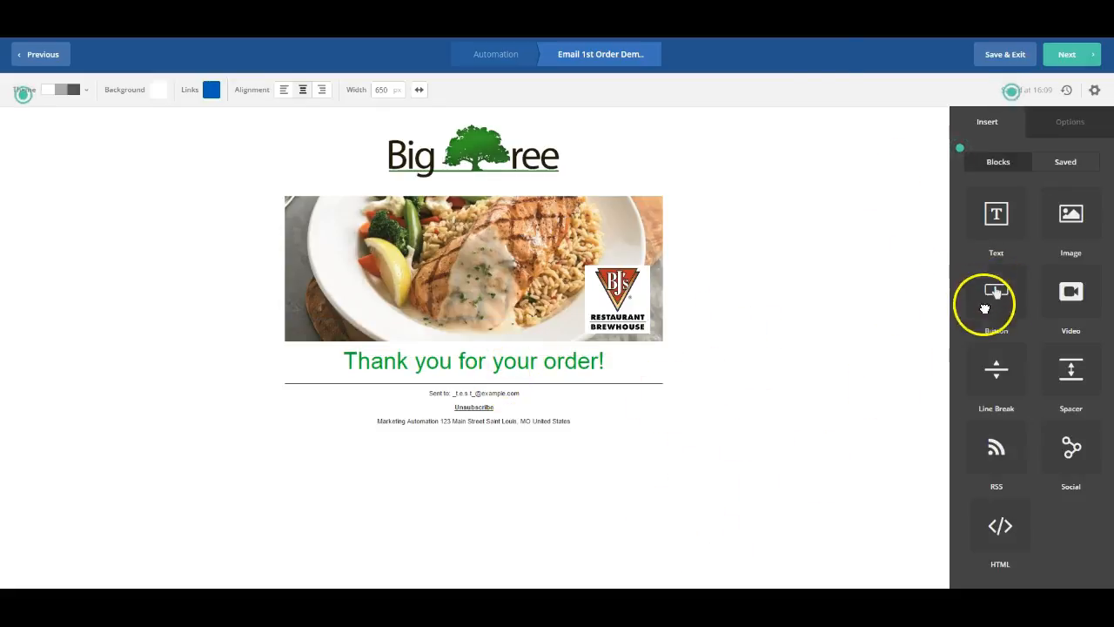
- Add a Button block under the heading labelled 'Order Now!'
left_click_drag(996, 293, 473, 403)
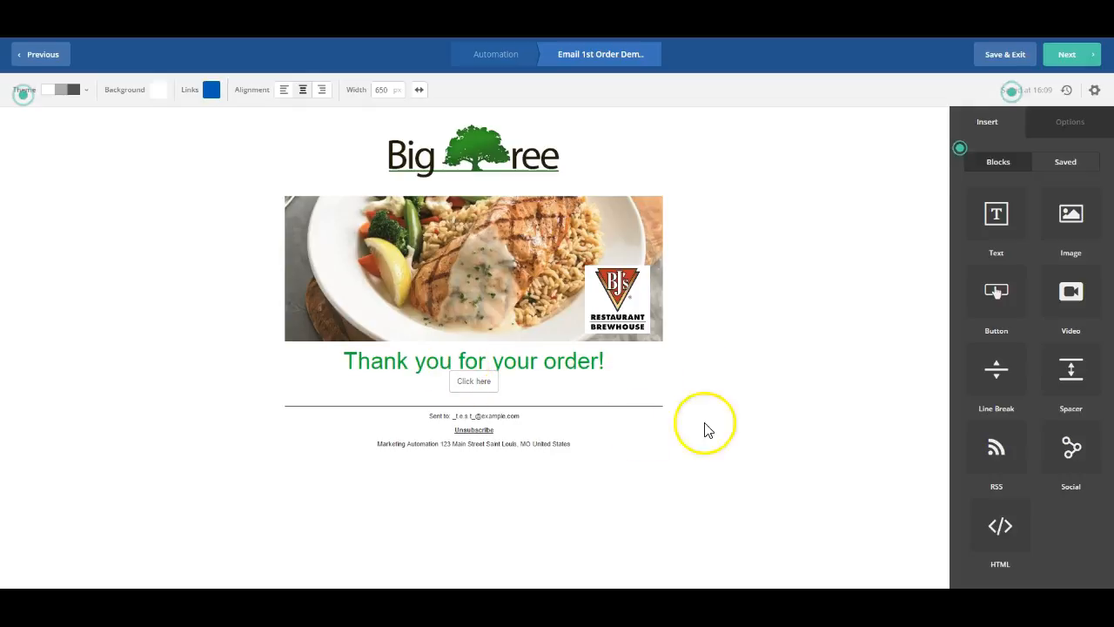
left_click_drag(1080, 377, 504, 386)
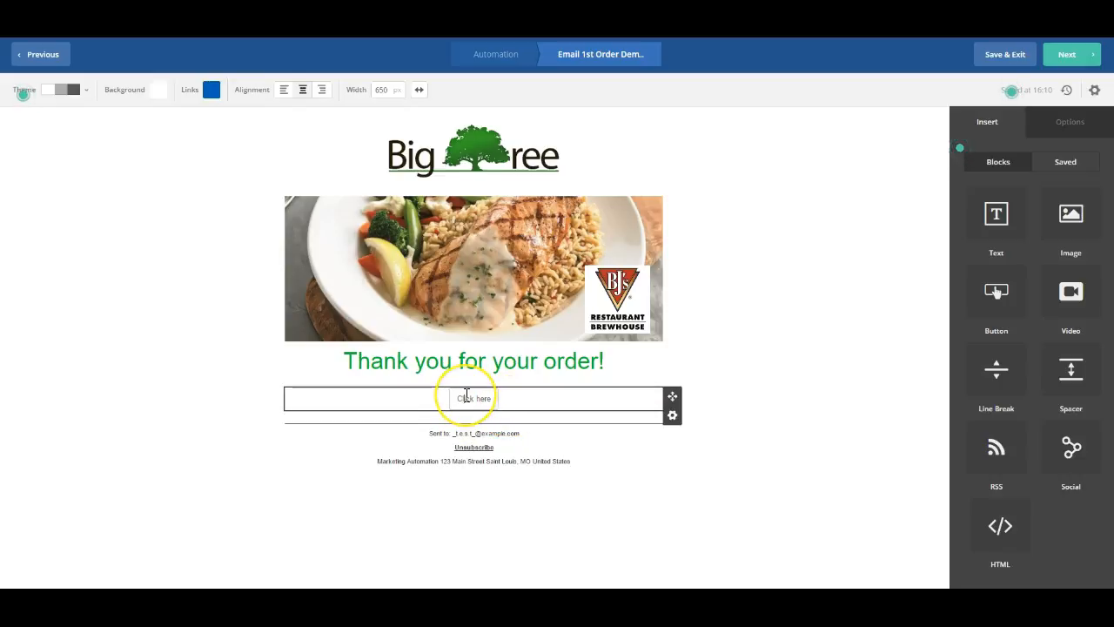
left_click(466, 399)
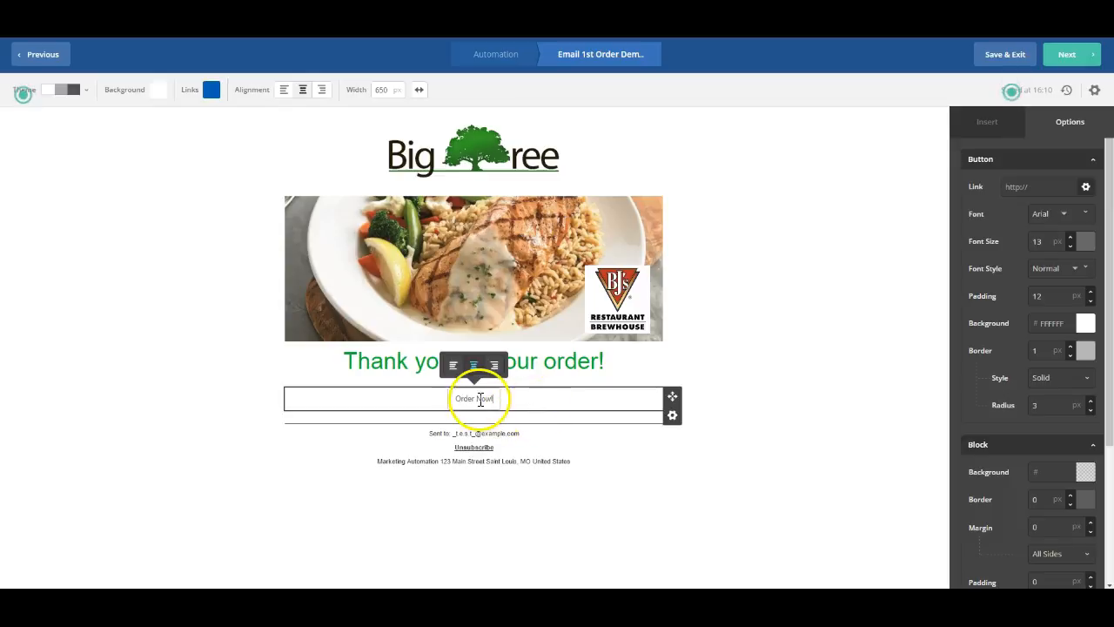
left_click(461, 437)
left_click(473, 397)
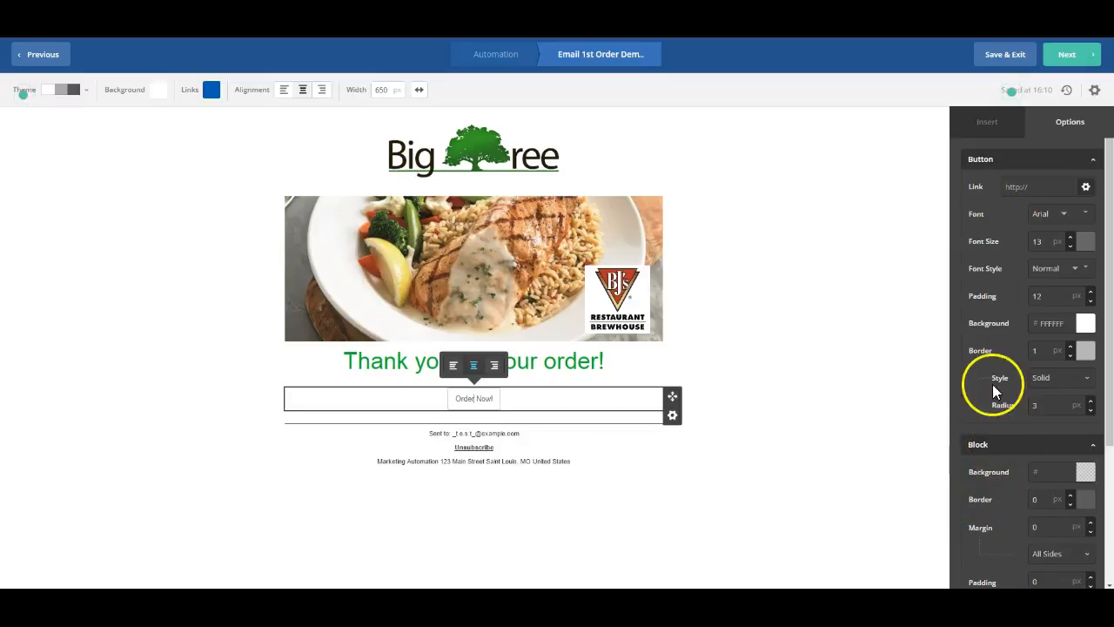
- Centre the button and give its text a 20 px size and green colour 1EB013
left_click(475, 367)
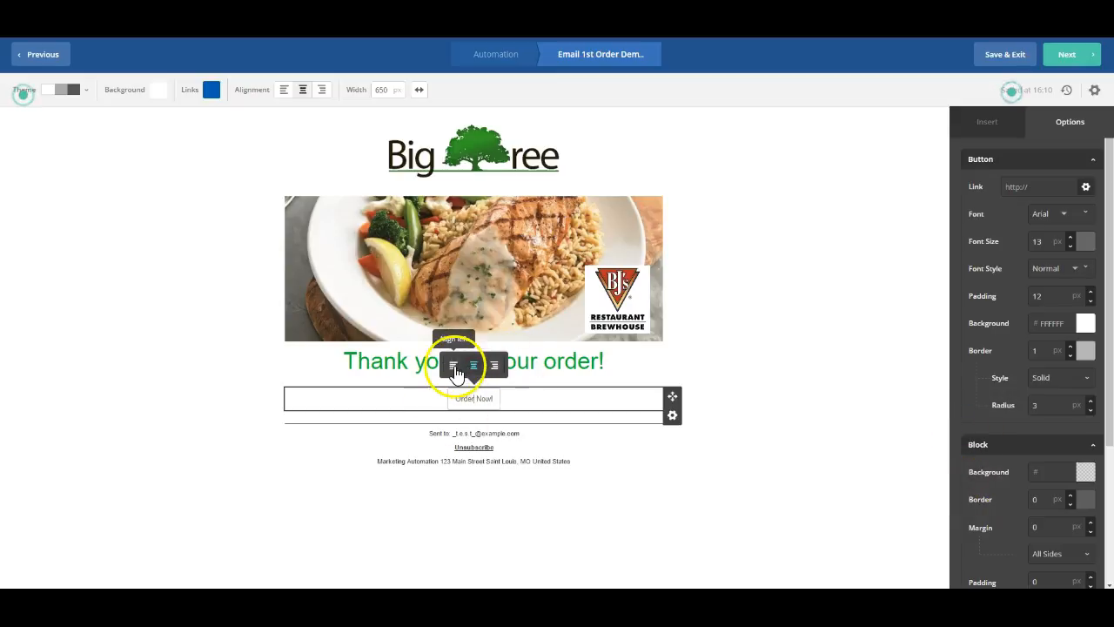
left_click(1071, 237)
left_click(1071, 237)
left_click(1070, 236)
left_click(1070, 236)
left_click(1070, 237)
left_click(1070, 236)
left_click(1071, 237)
left_click(1084, 244)
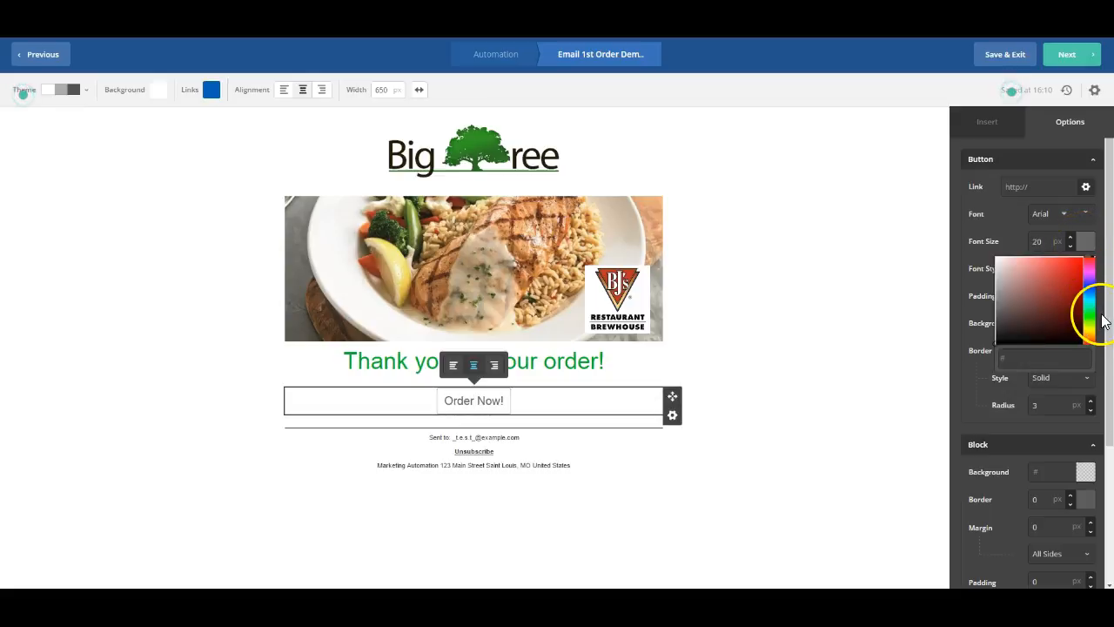
left_click(1091, 318)
left_click_drag(1057, 304, 1075, 286)
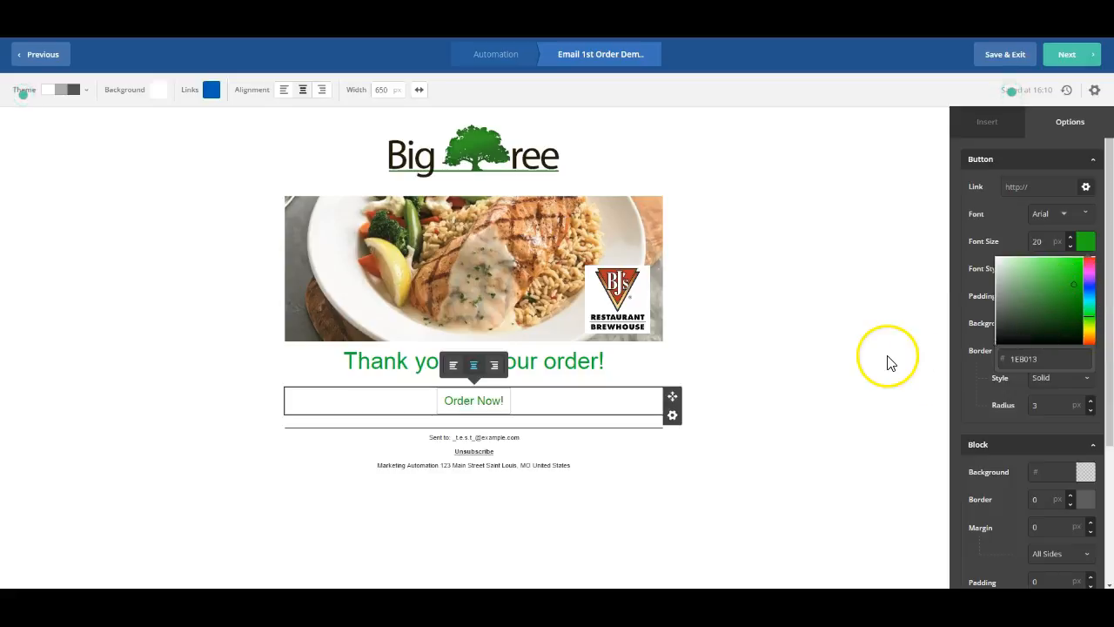
- Thicken the Order Now! button border to 3 px
left_click(954, 402)
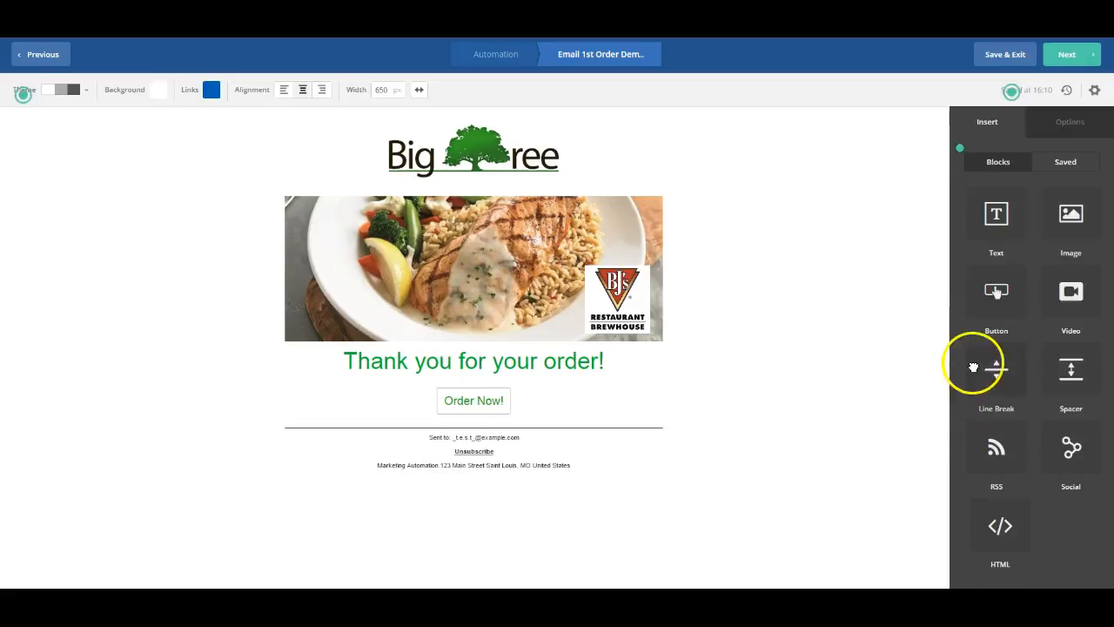
left_click(491, 401)
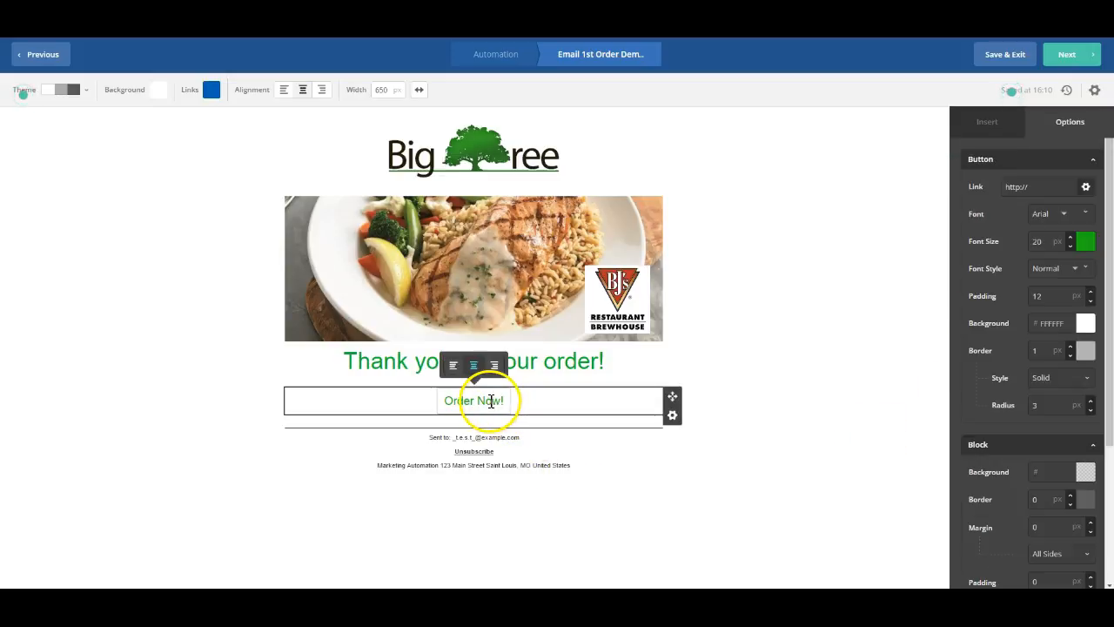
left_click(1081, 351)
left_click(1070, 347)
left_click(1070, 347)
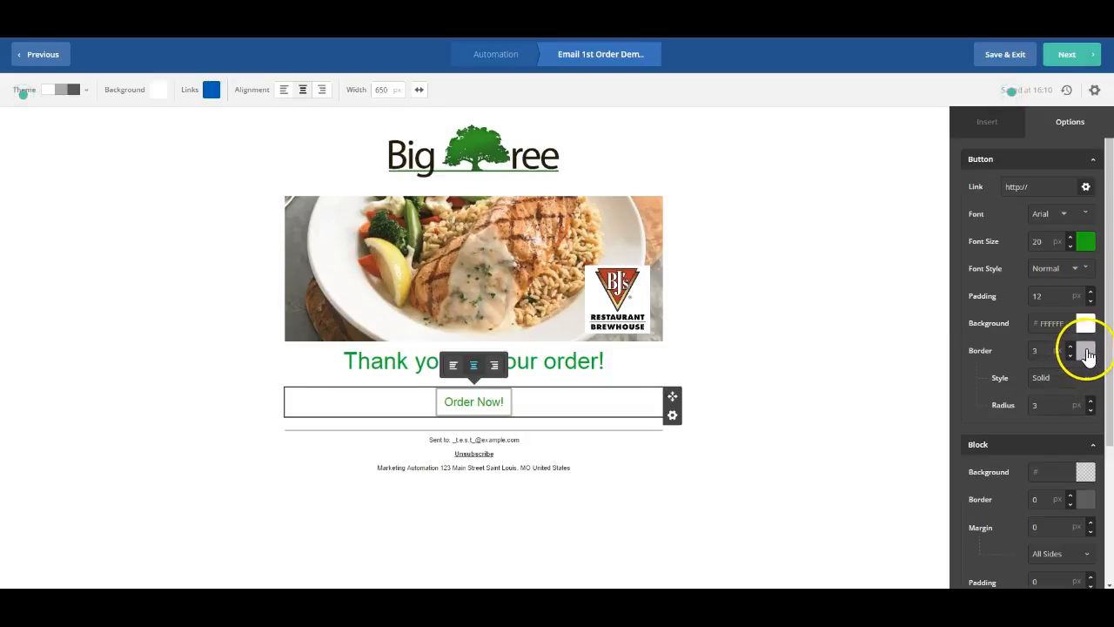
- Colour the button border grey 969696 and round its corners to about 24 px
left_click(1087, 352)
left_click(997, 393)
left_click_drag(998, 396, 997, 402)
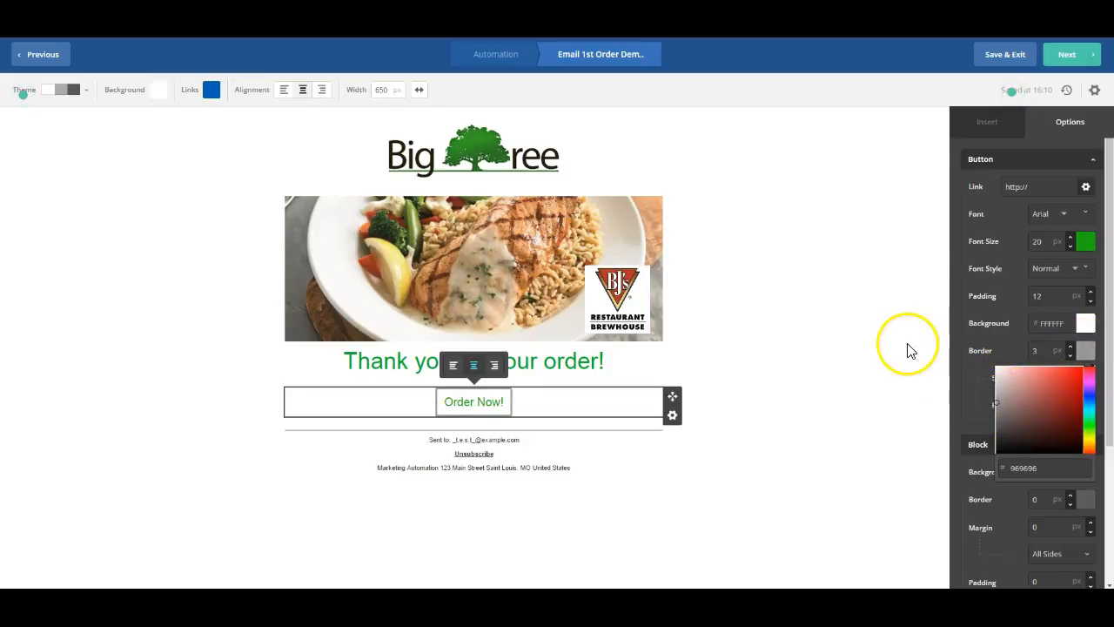
left_click(870, 353)
left_click(617, 387)
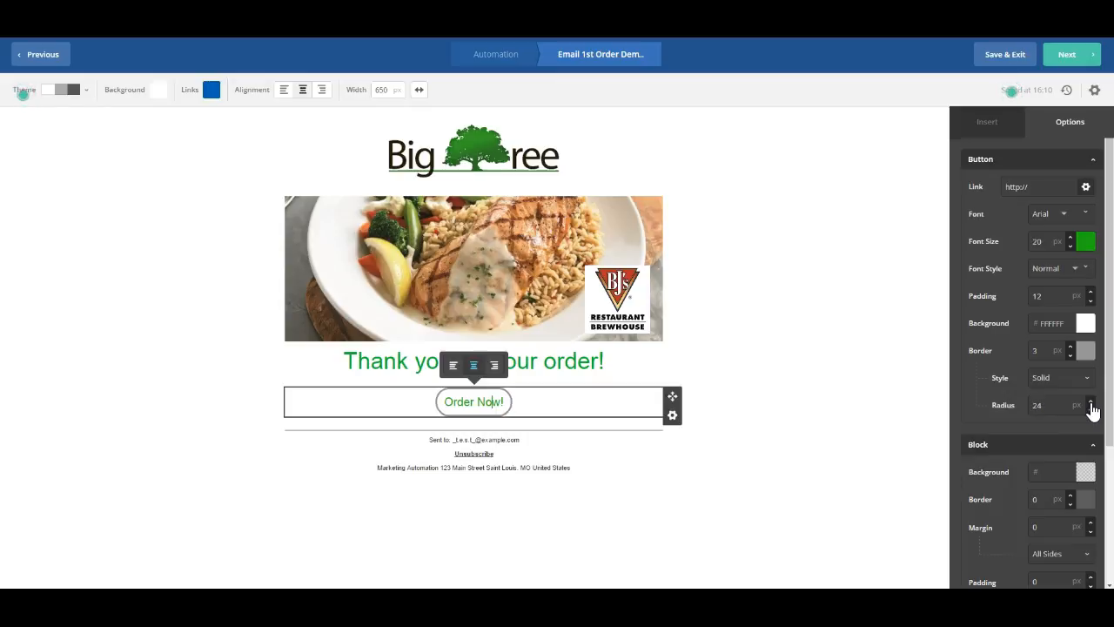
left_click(821, 356)
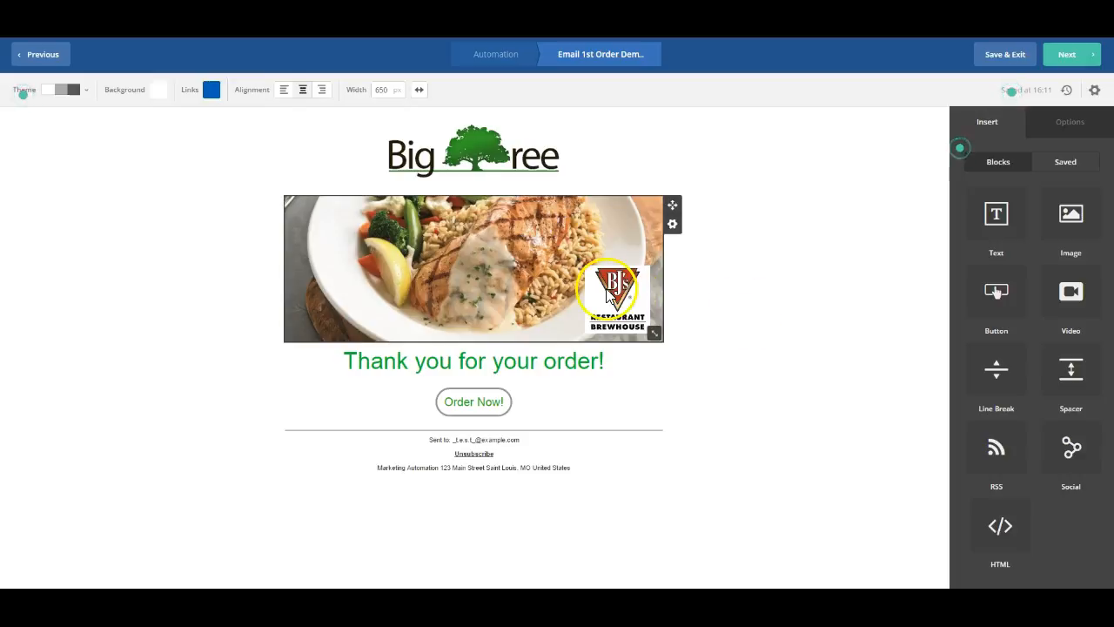
- Set the Big Tree logo's image link to bigtreesolution.com
left_click(480, 163)
left_click(480, 164)
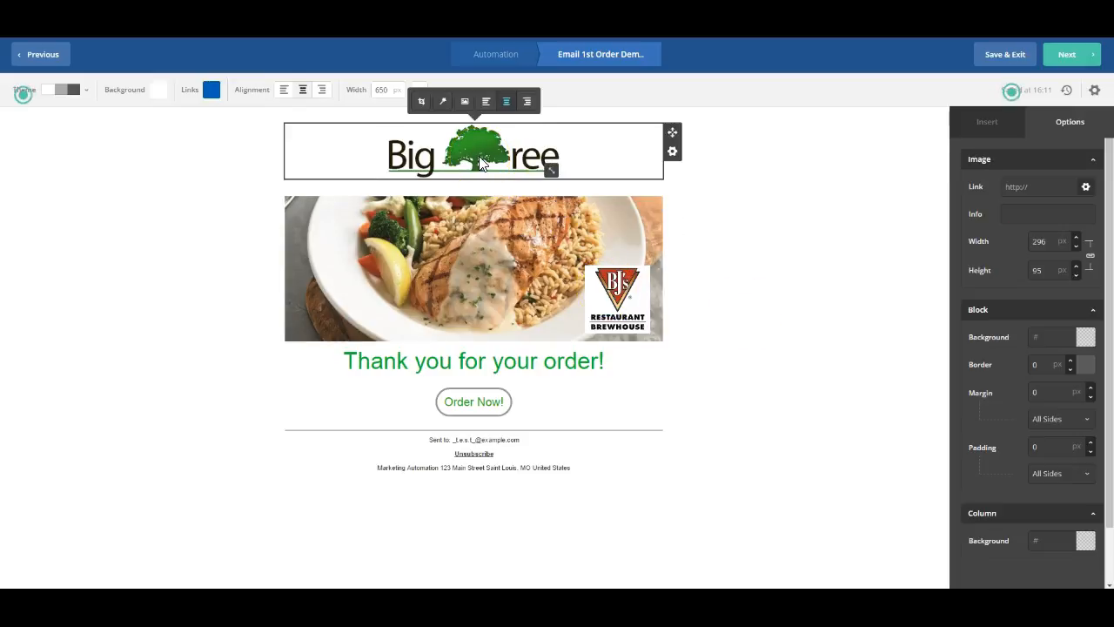
left_click(1043, 184)
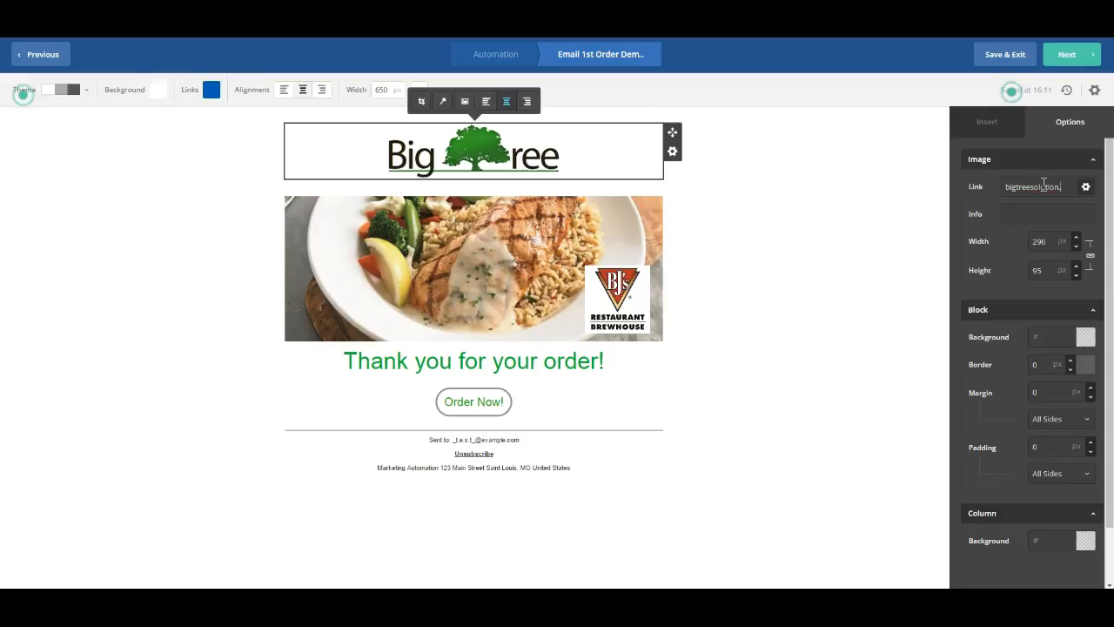
left_click(821, 291)
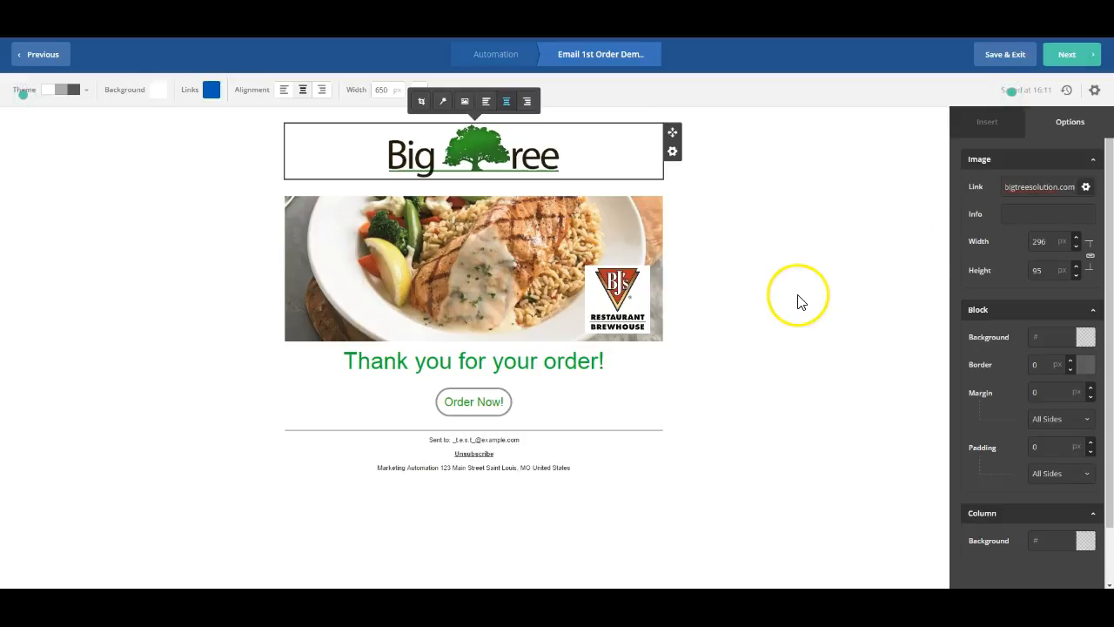
left_click(1063, 183)
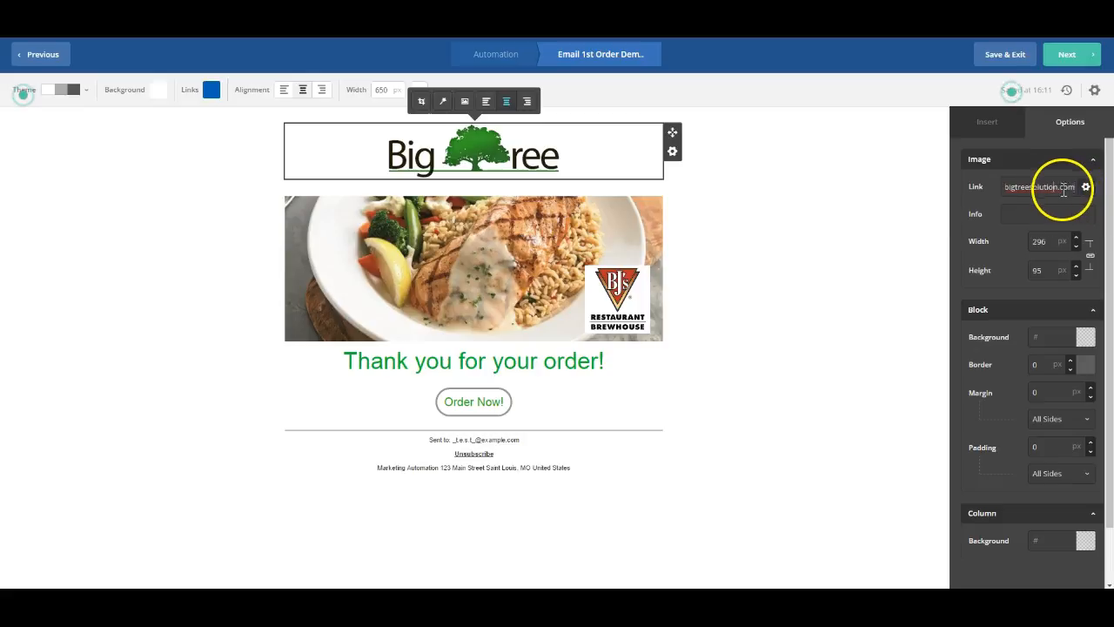
left_click(791, 318)
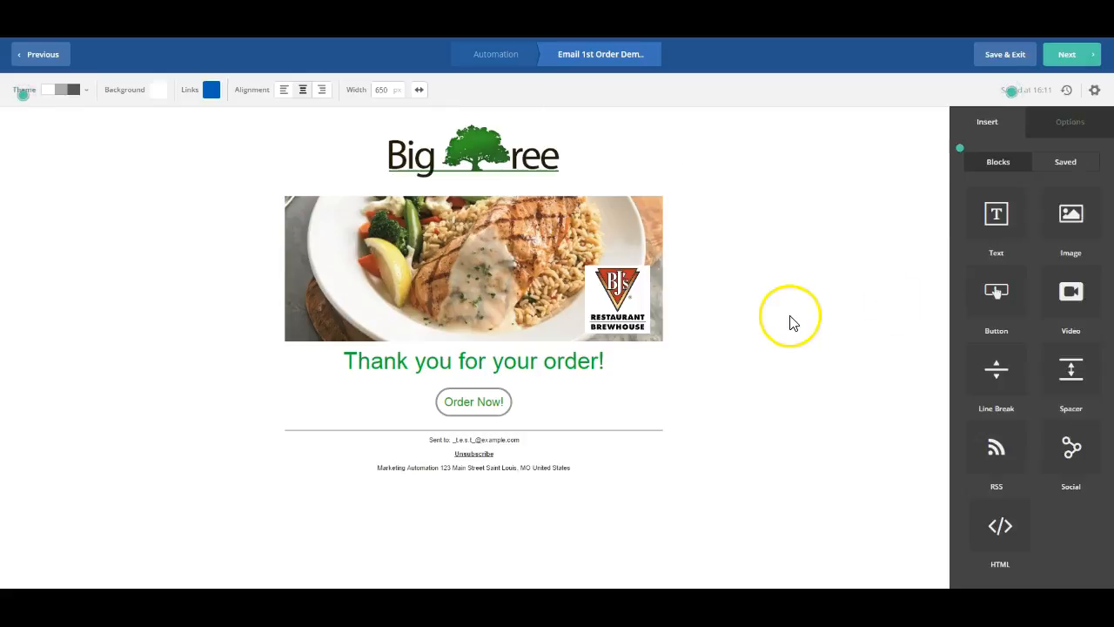
- Check the link fields of the food photo and the Order Now! button
left_click(433, 273)
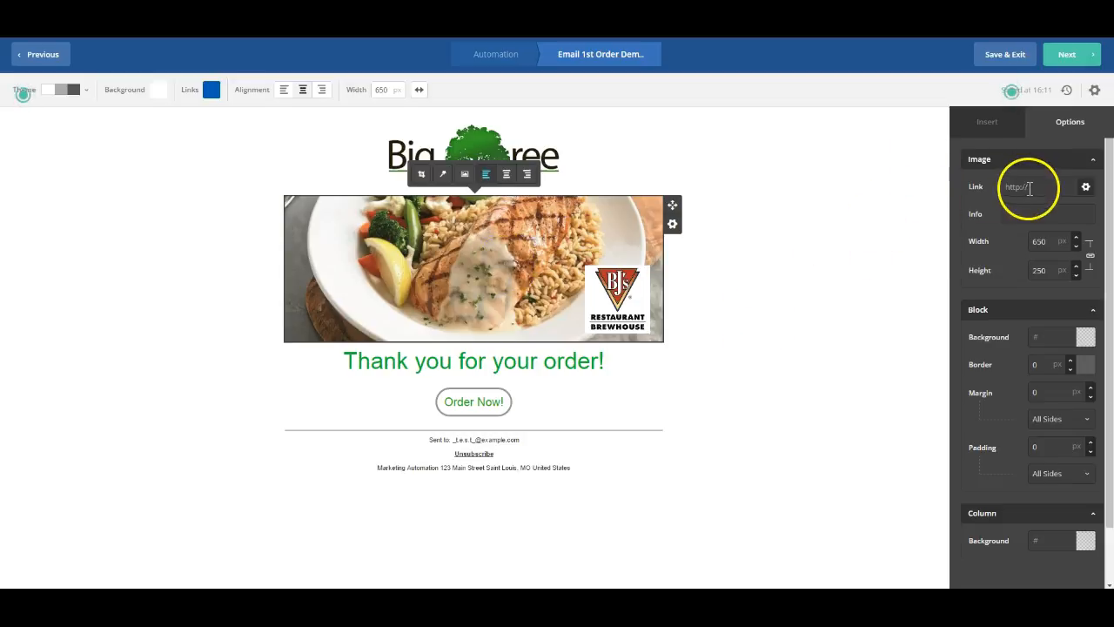
left_click(465, 403)
left_click(1044, 188)
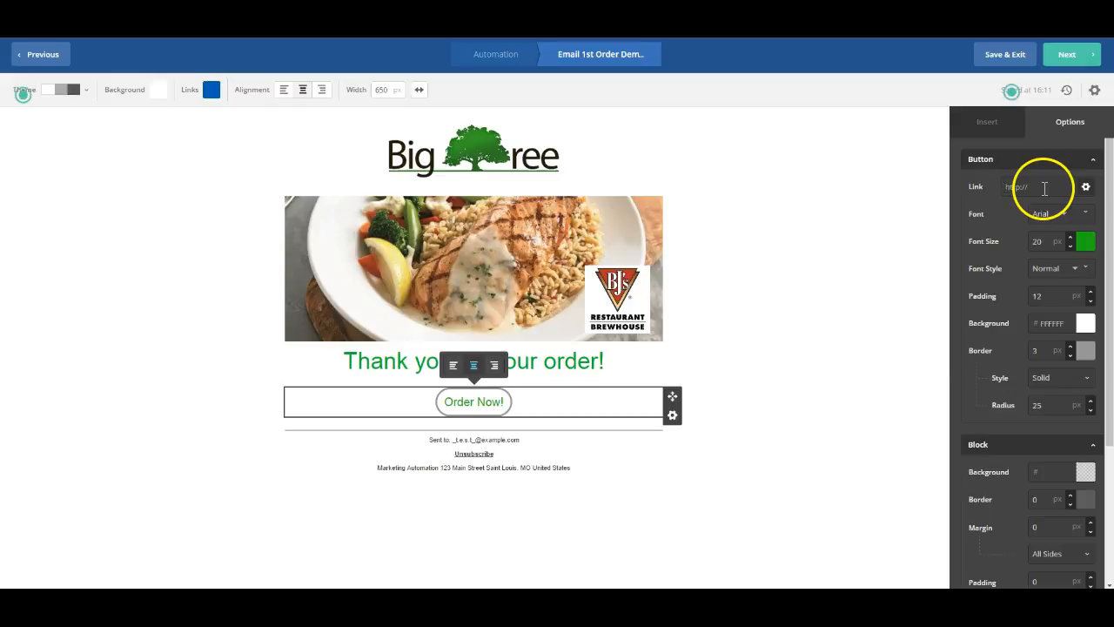